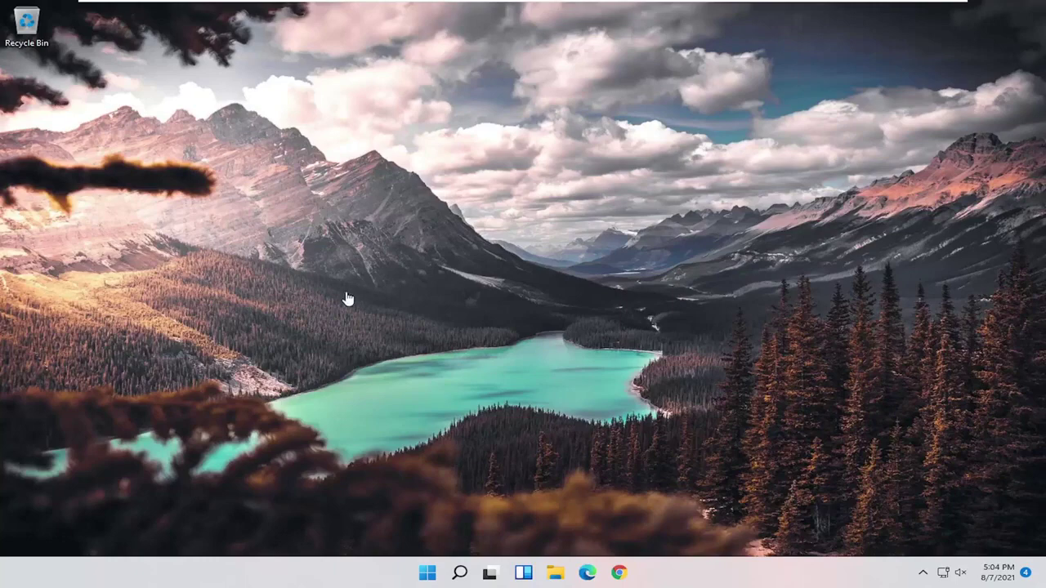
- Launch Device Manager from search and expand Universal Serial Bus controllers to list the USB hubs
click(460, 573)
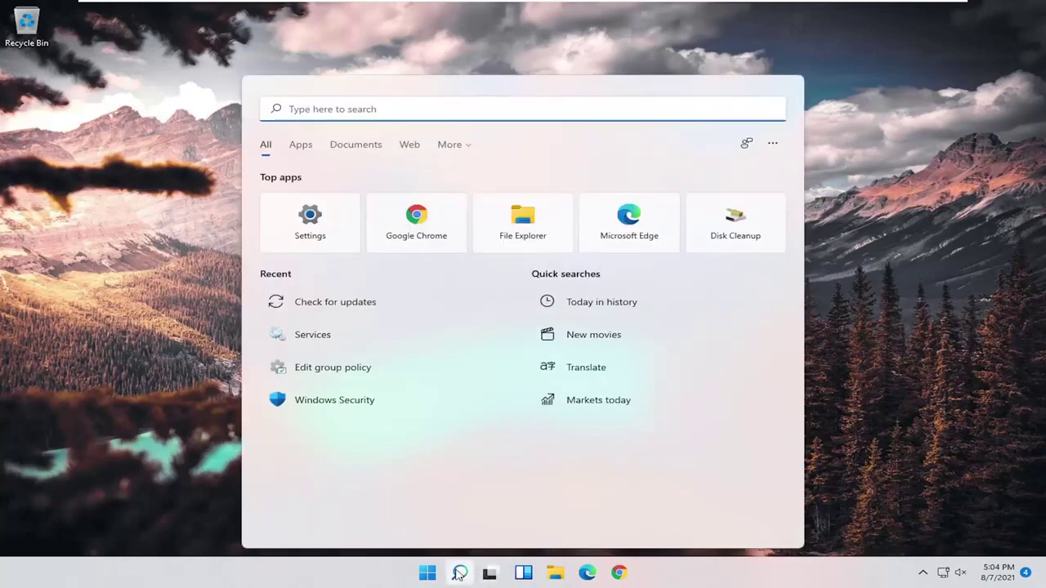
text(device manager)
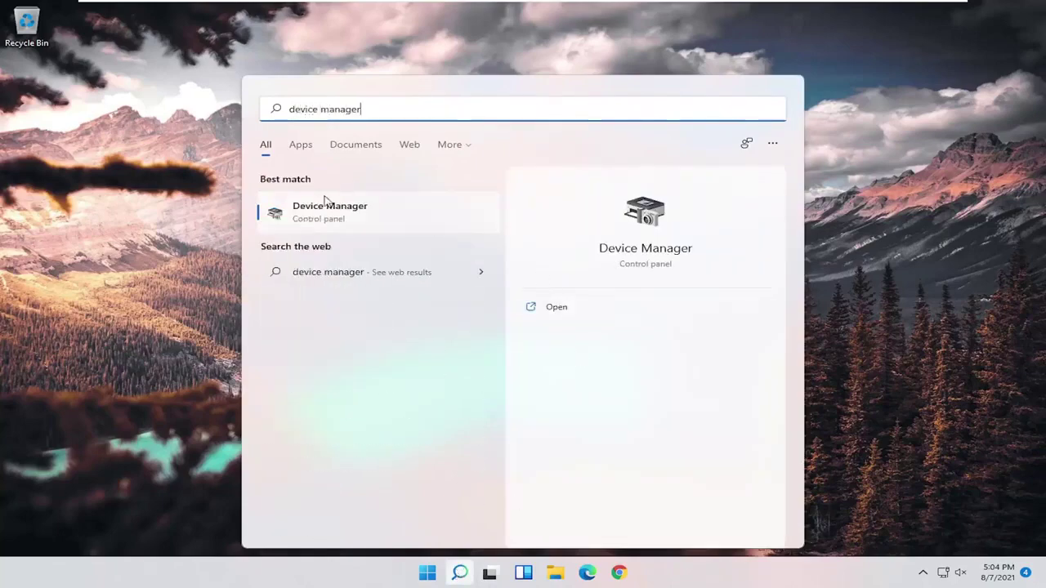
click(335, 219)
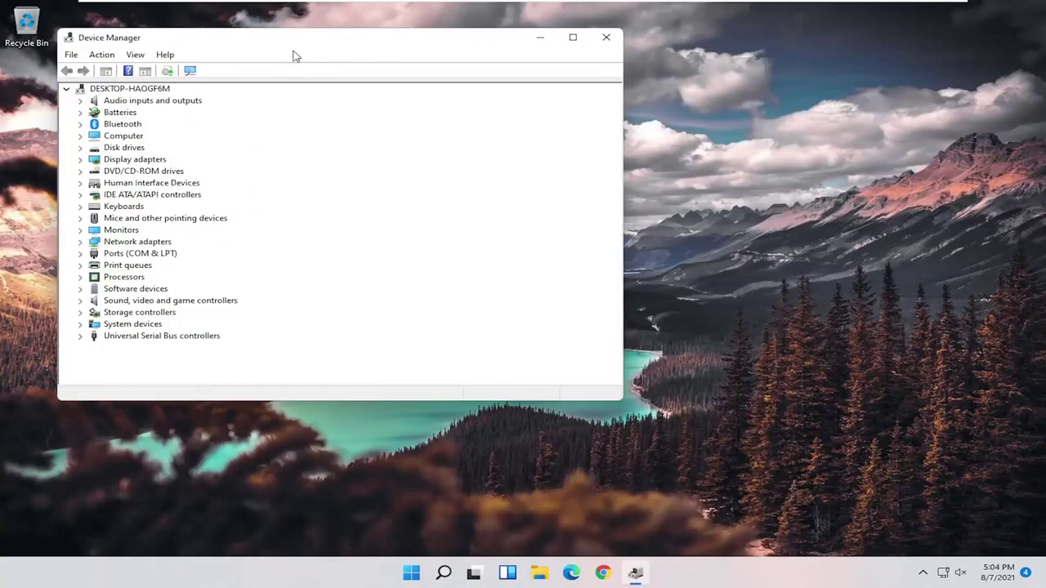
drag(294, 47, 465, 72)
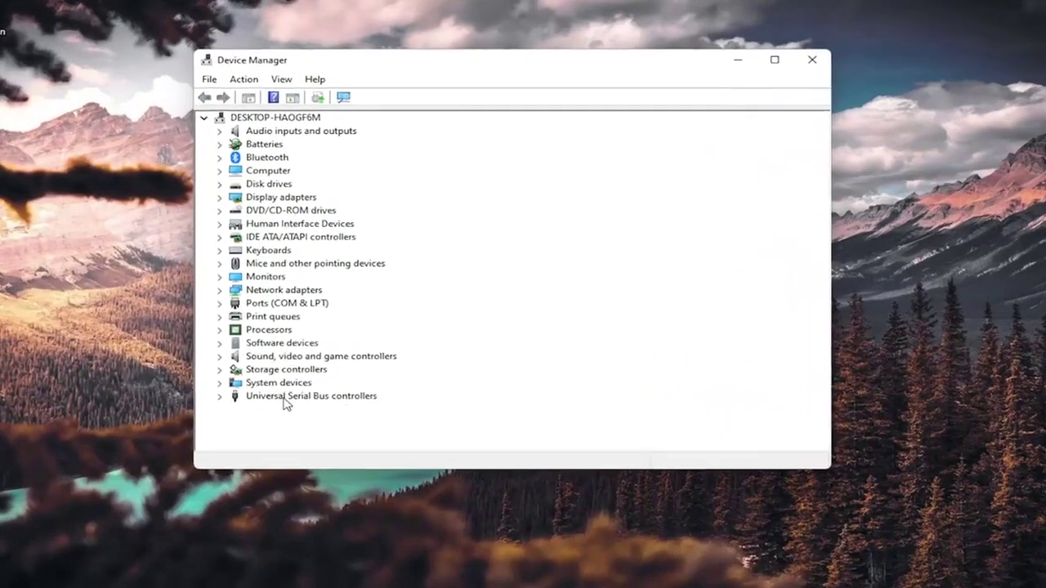
double_click(297, 368)
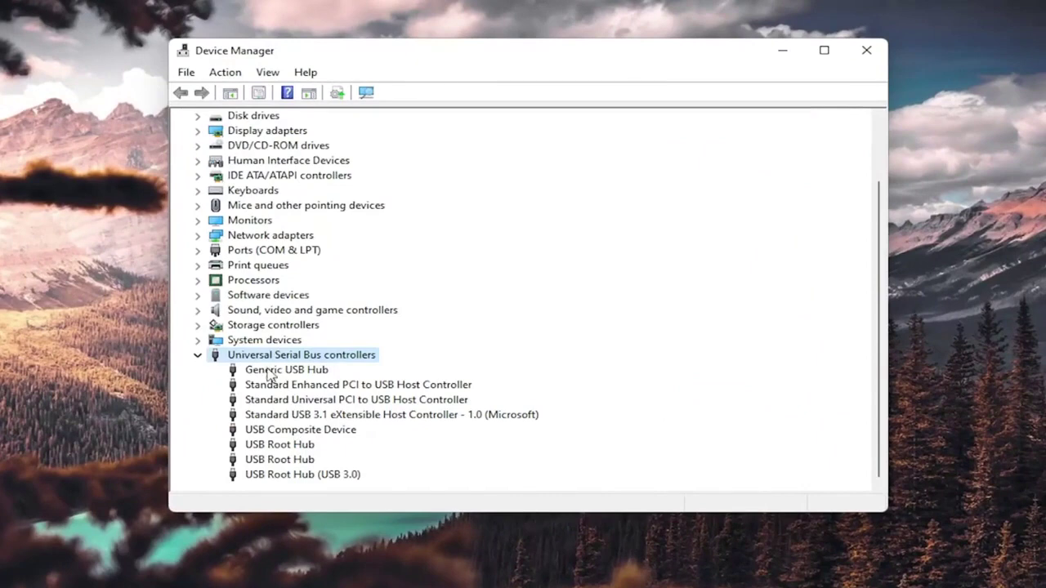
- Reinstall Generic USB Hub by picking the Generic USB Hub driver from the computer's compatible list
right_click(270, 374)
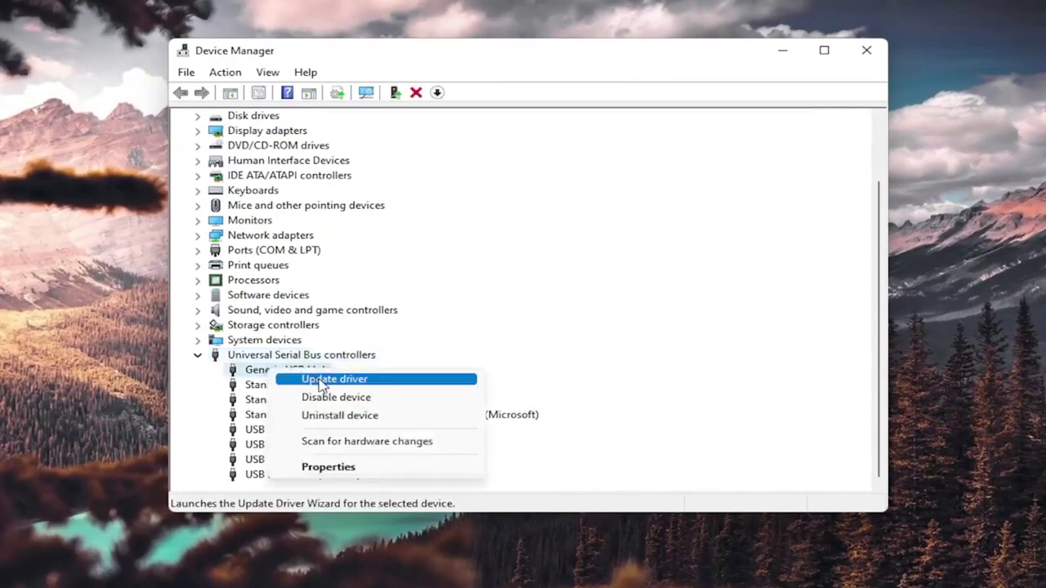
click(319, 379)
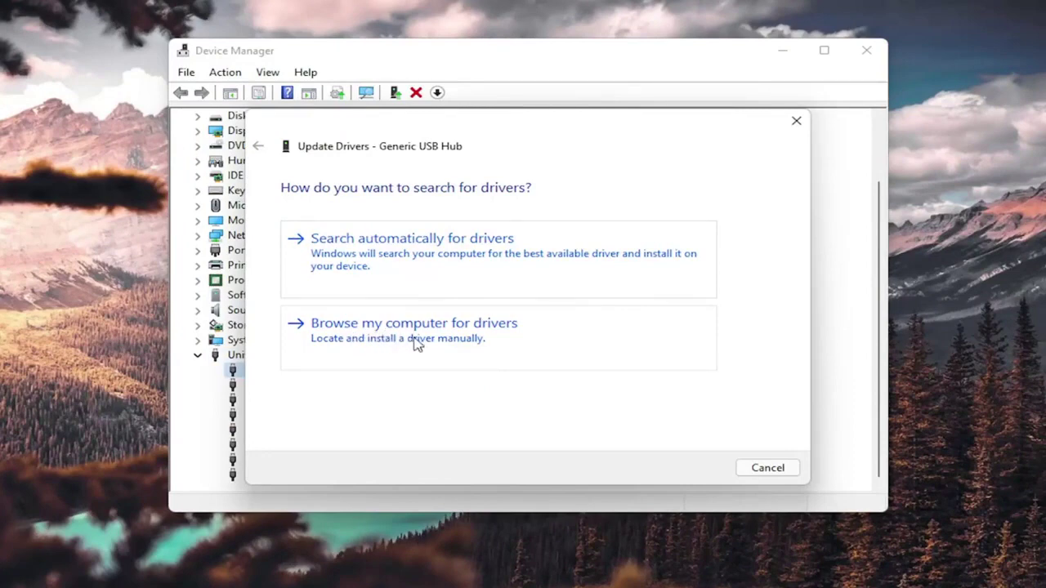
click(464, 341)
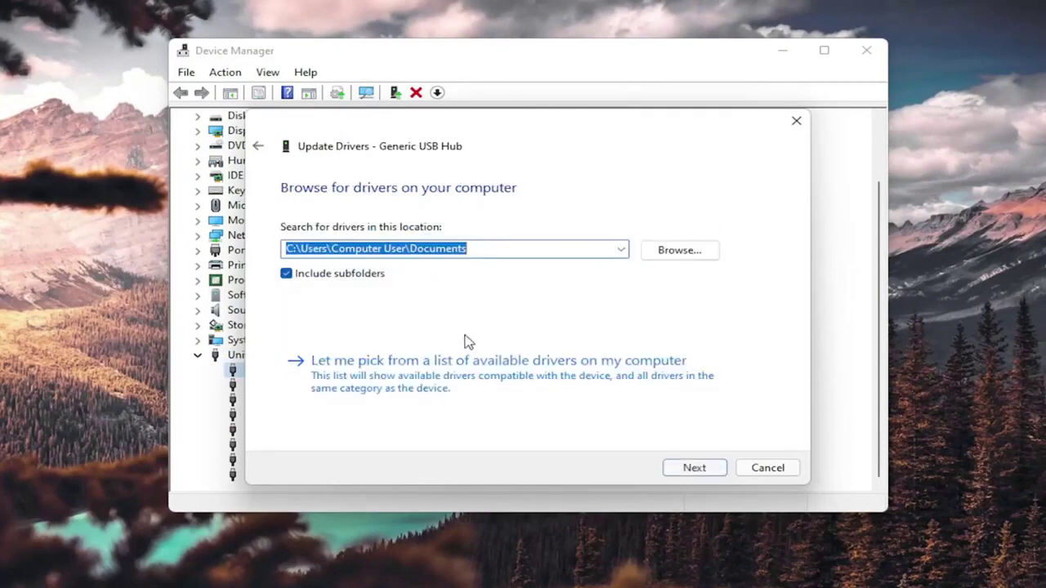
click(370, 376)
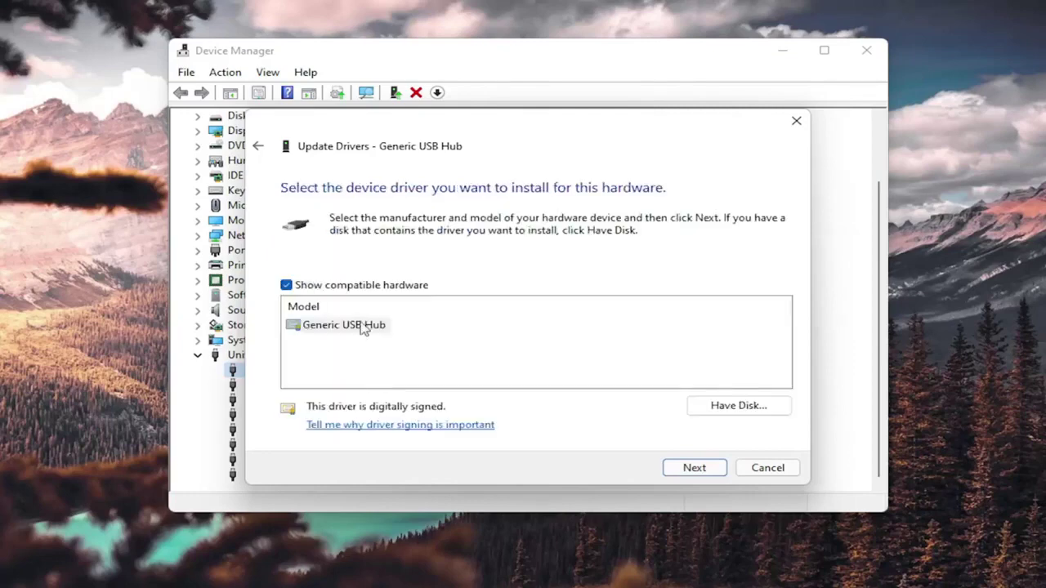
click(341, 328)
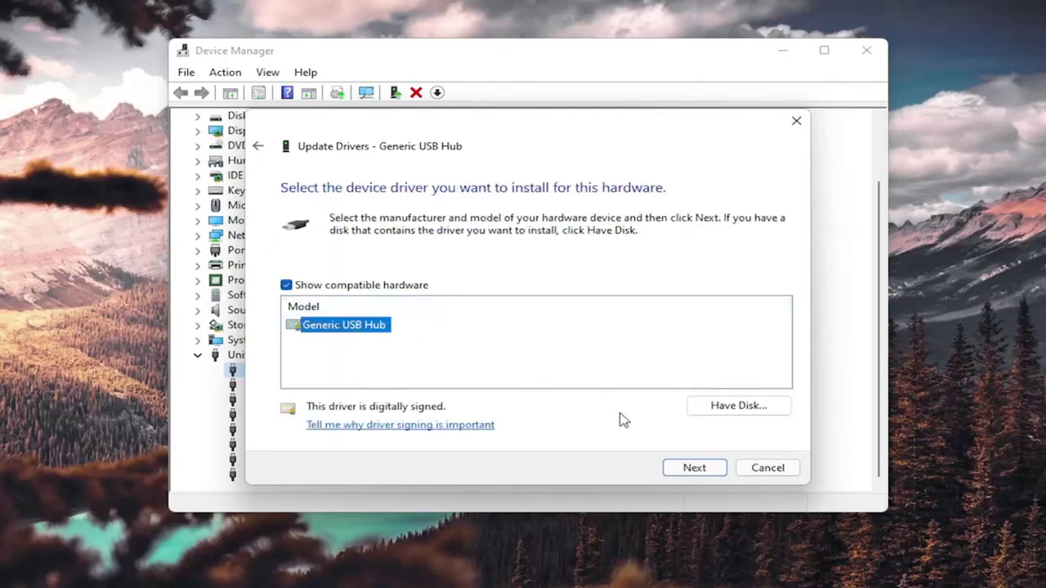
click(685, 468)
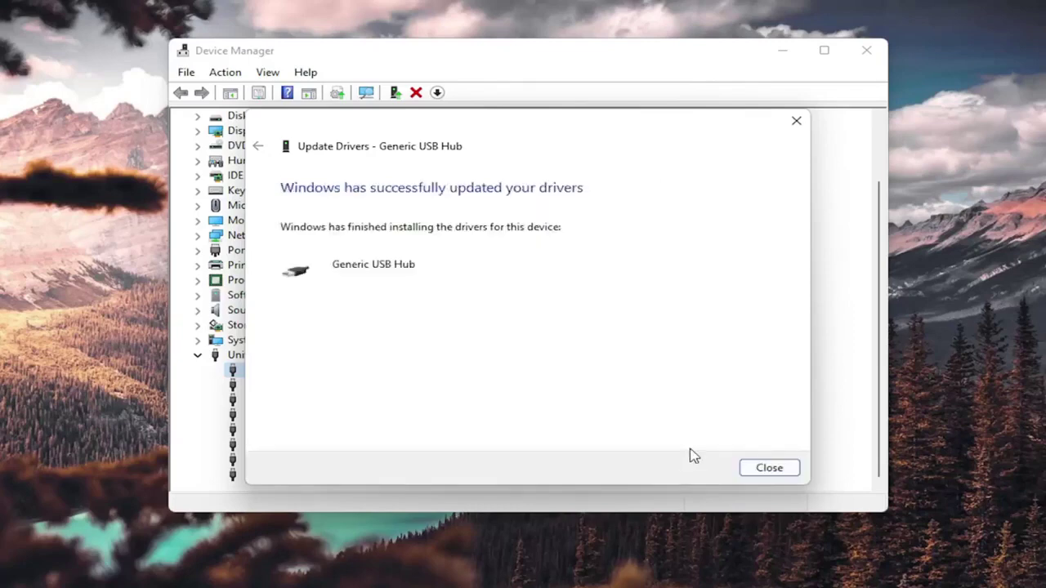
click(781, 472)
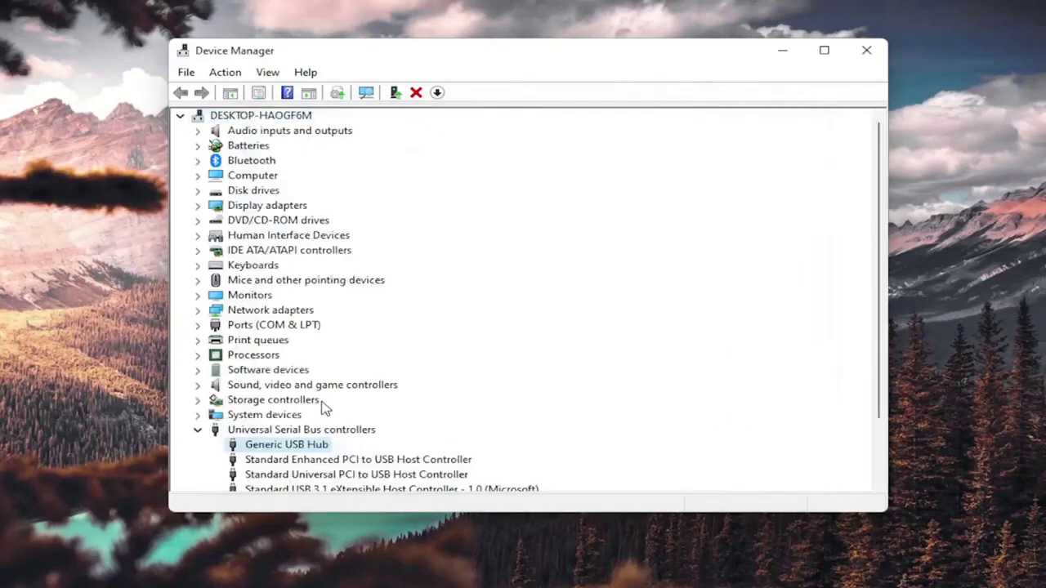
- Cancel the Generic USB Hub uninstall prompt, keeping the hub, and close Device Manager
scroll(319, 441, down, 1)
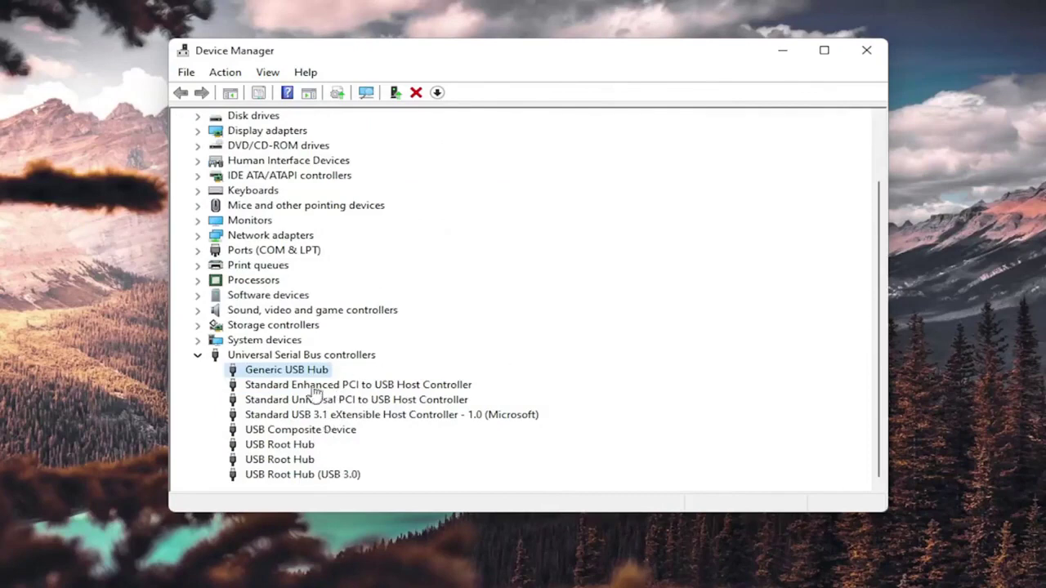
right_click(288, 370)
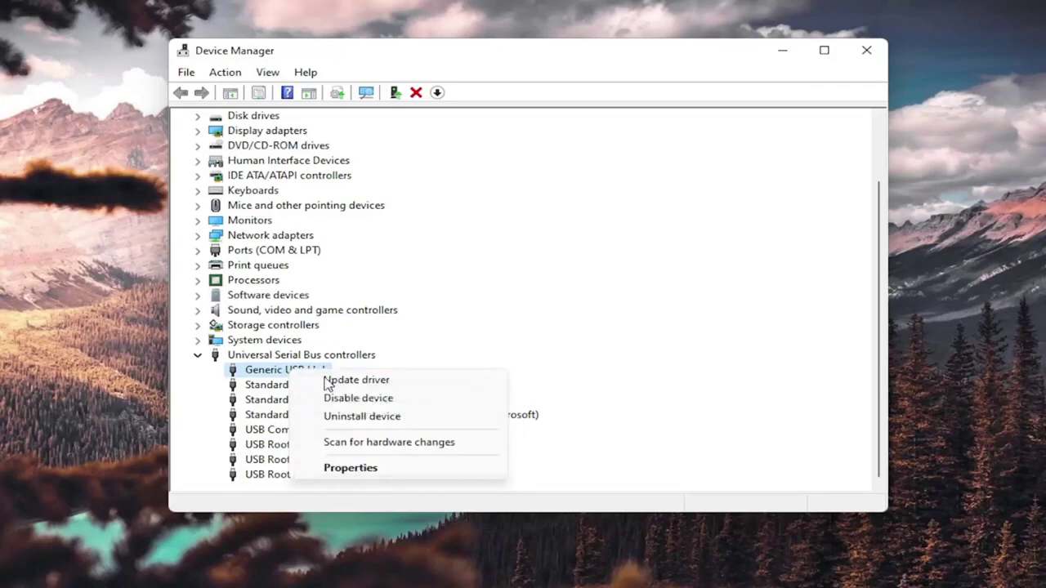
click(363, 416)
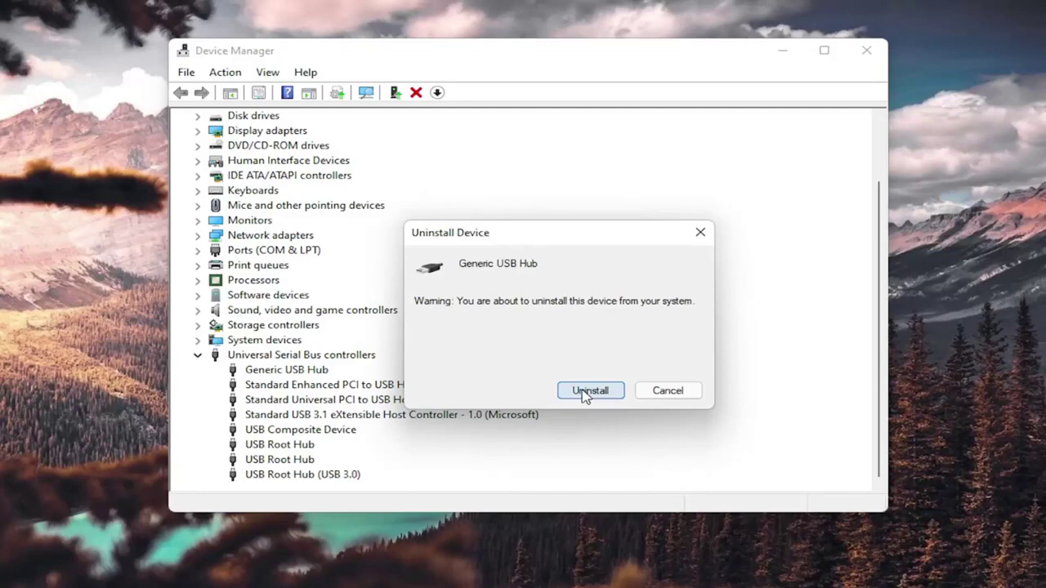
click(671, 392)
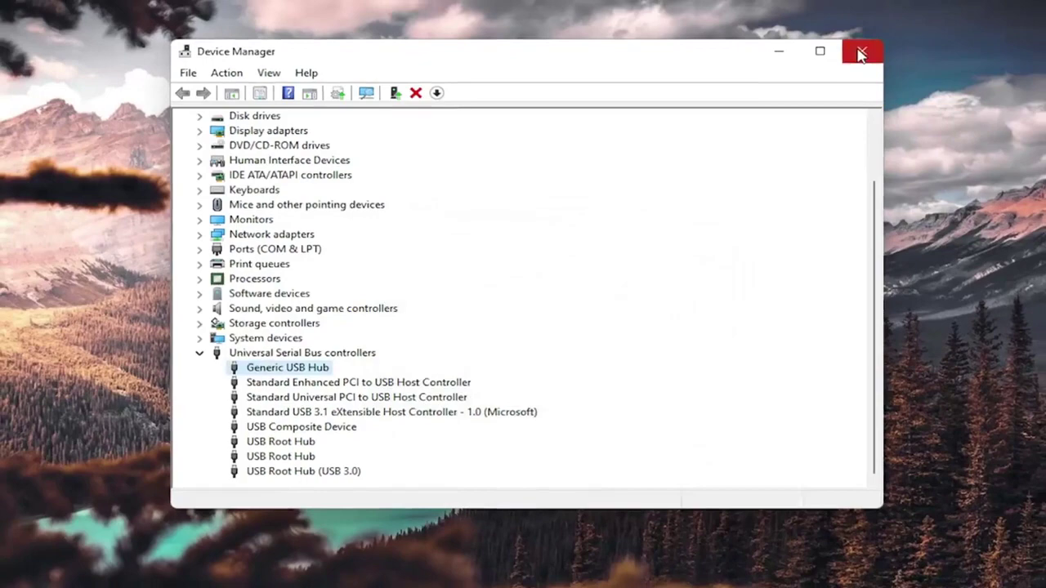
click(861, 53)
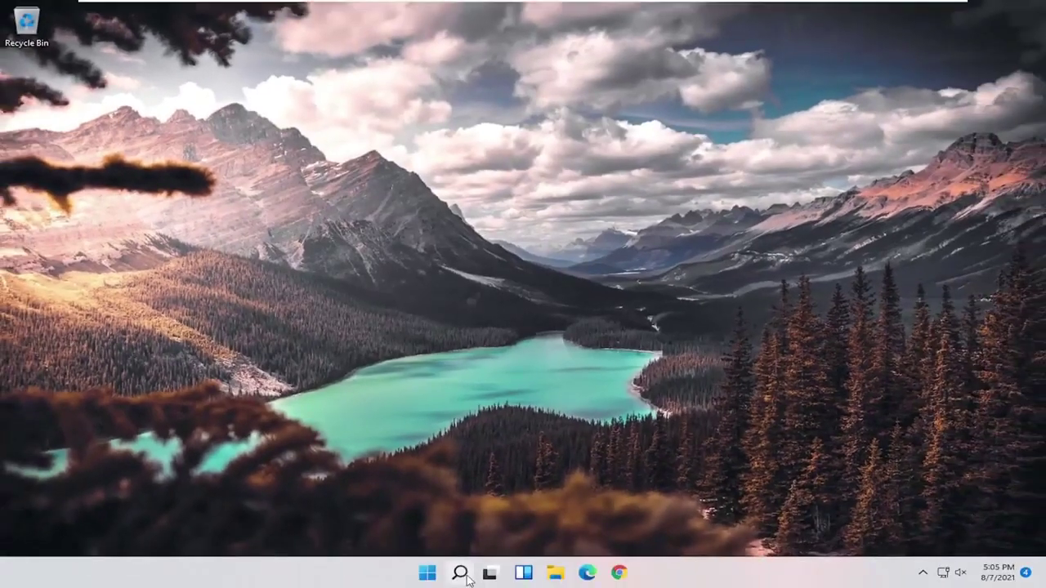
- Search 'cmd' and run Command Prompt as administrator, approving the UAC prompt
click(462, 575)
text(cmd)
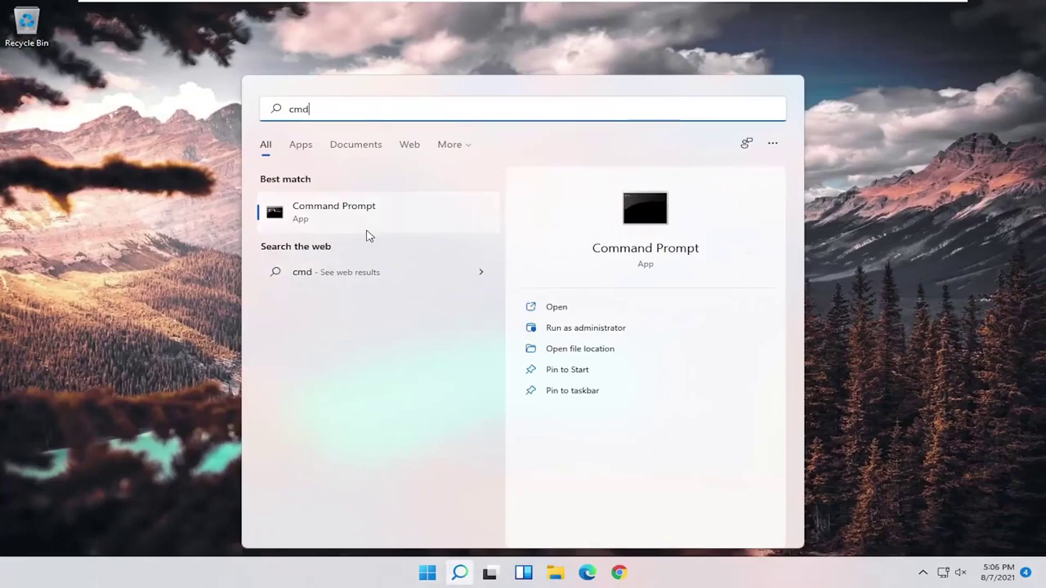
click(322, 211)
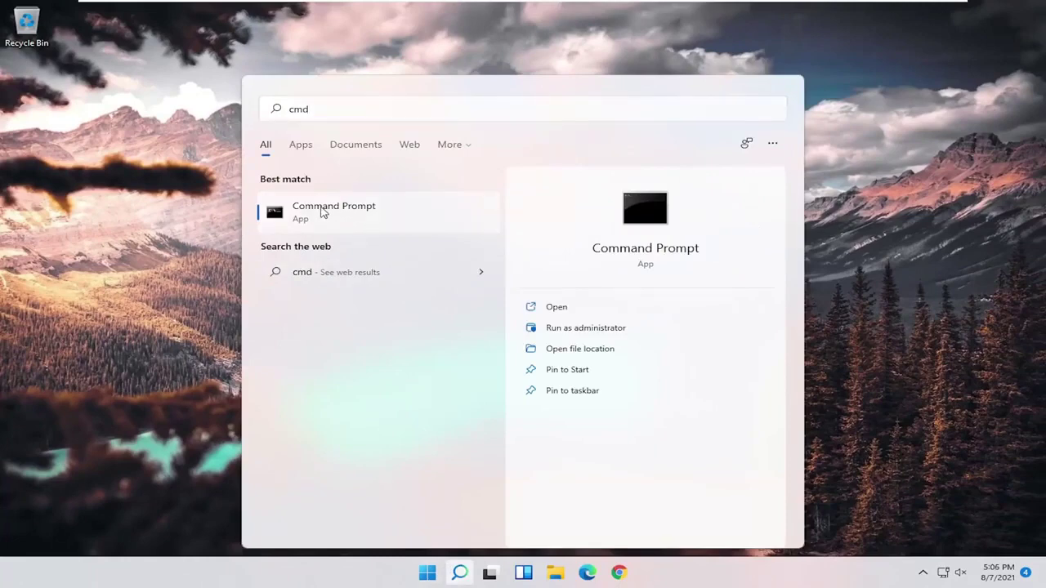
right_click(322, 211)
click(373, 225)
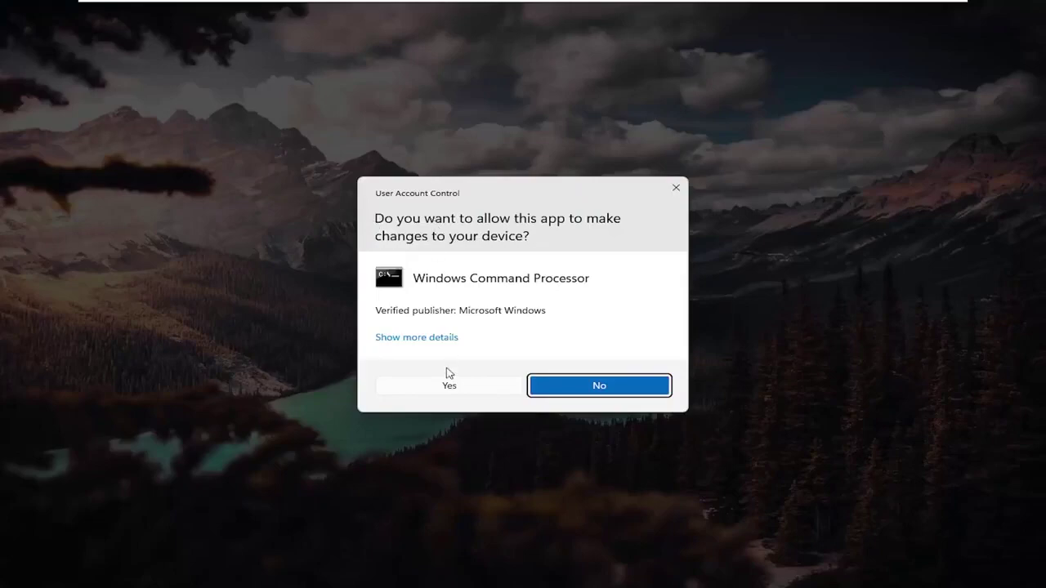
click(444, 387)
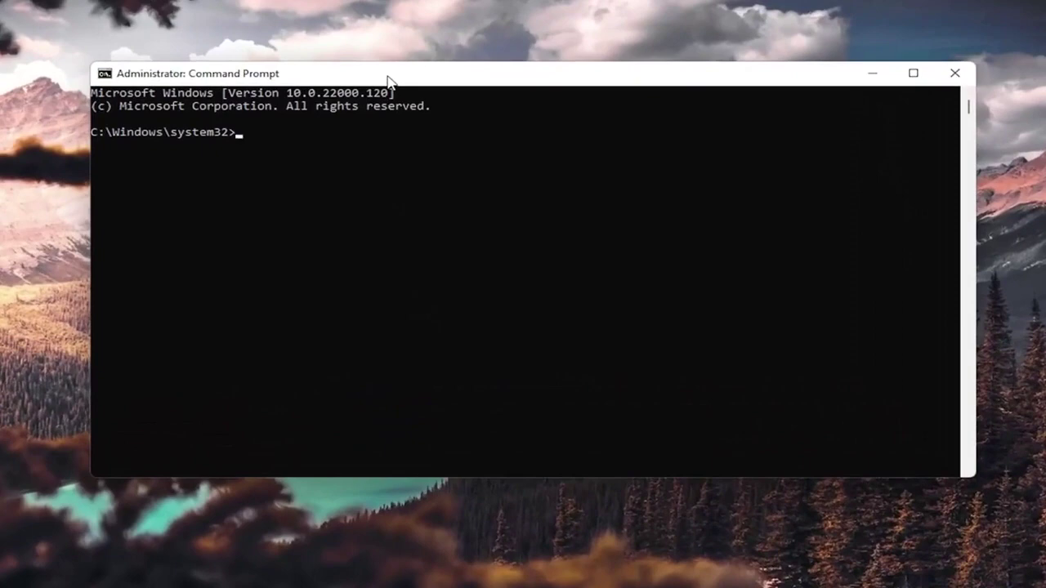
- Run 'sfc /scannow' and let verification reach 100% with no integrity violations
text(sfc )
text(/scan)
text(now)
click(331, 144)
key(Return)
key(Return)
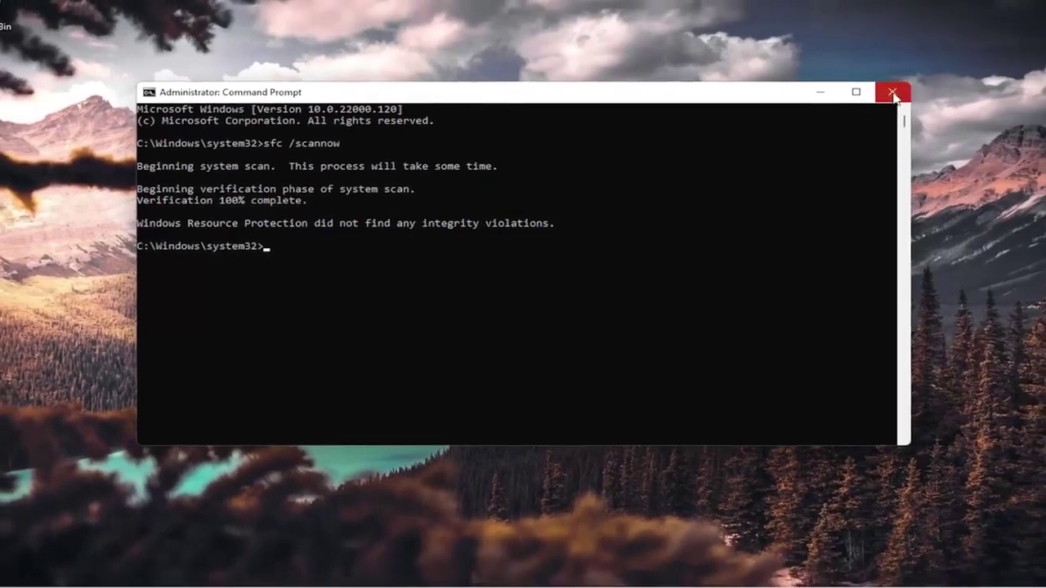
- Close Command Prompt and bring up the Start quick-link menu with its restart options
click(954, 73)
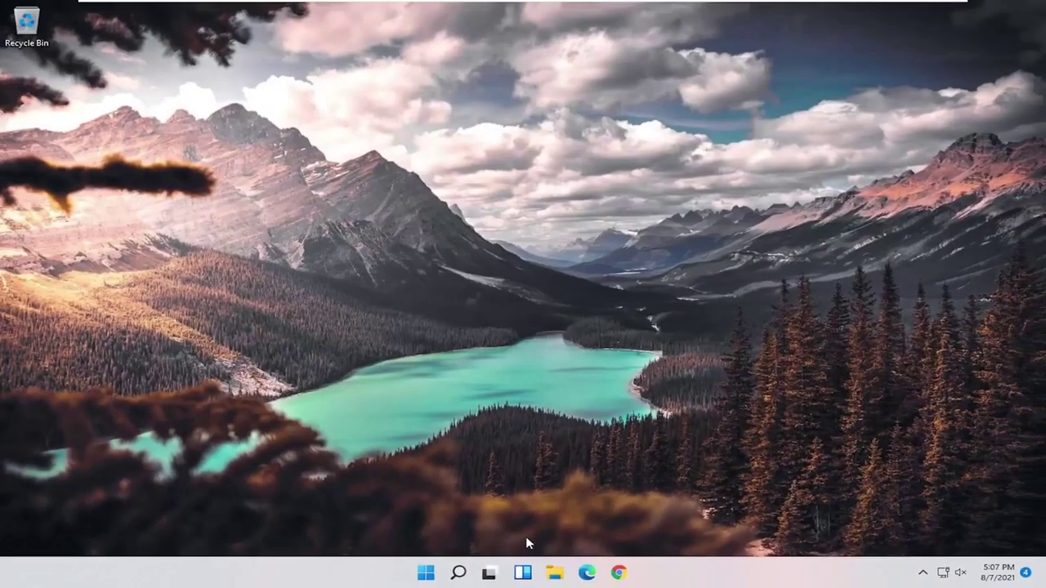
right_click(427, 572)
mouse_move(415, 521)
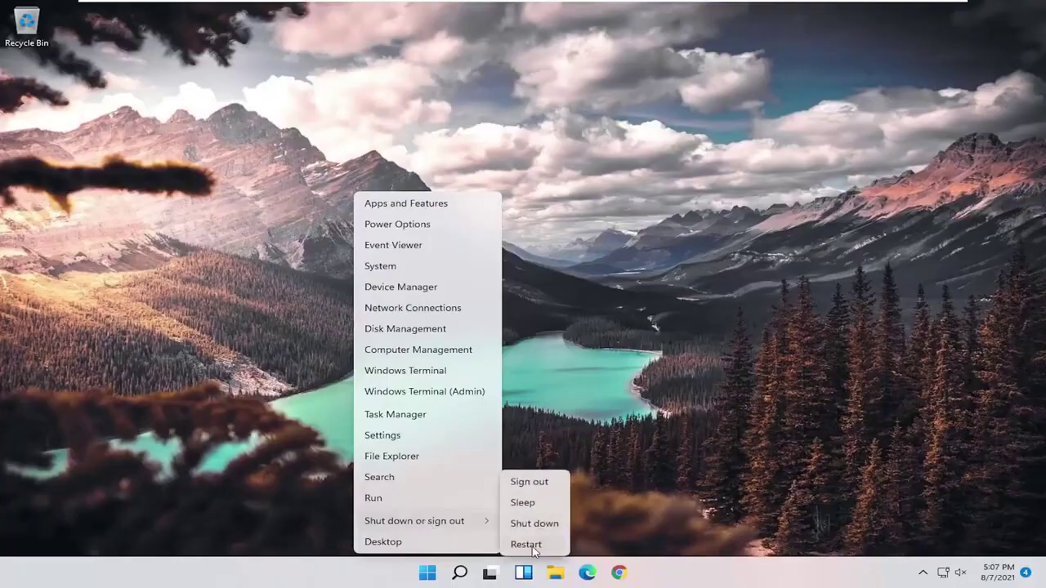